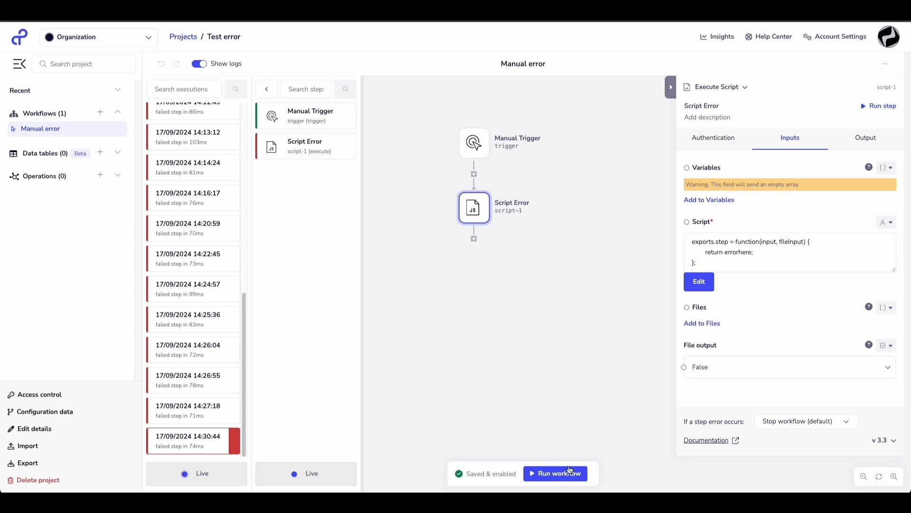
# Run the Manual error workflow, and select an alerting workflow for the organization in the account settings.
pyautogui.click(564, 472)
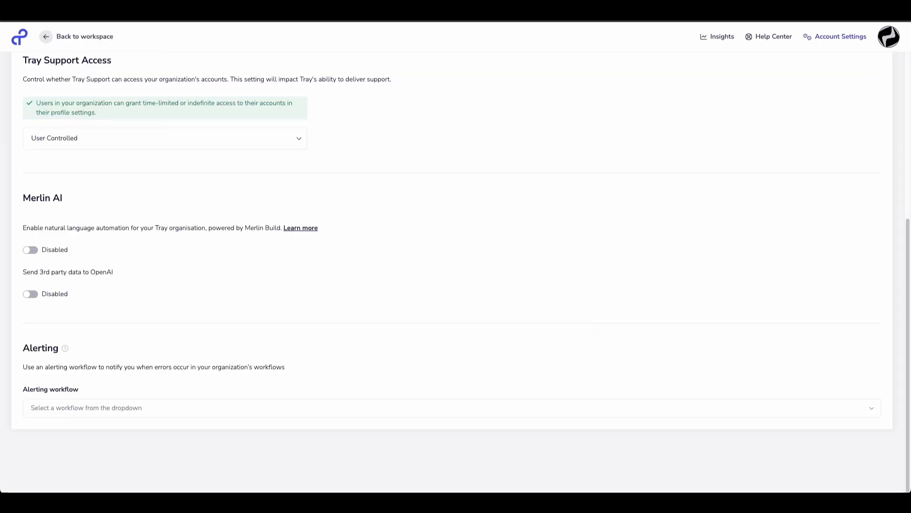
pyautogui.click(148, 409)
pyautogui.click(85, 461)
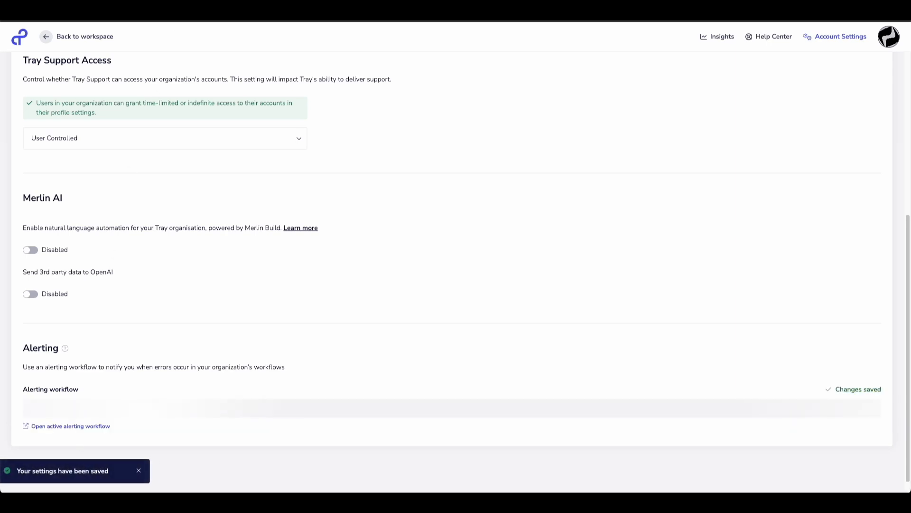
# Review the Global error handler workflow's steps down to Notify on error, and open the Notify on general error workflow.
pyautogui.click(195, 11)
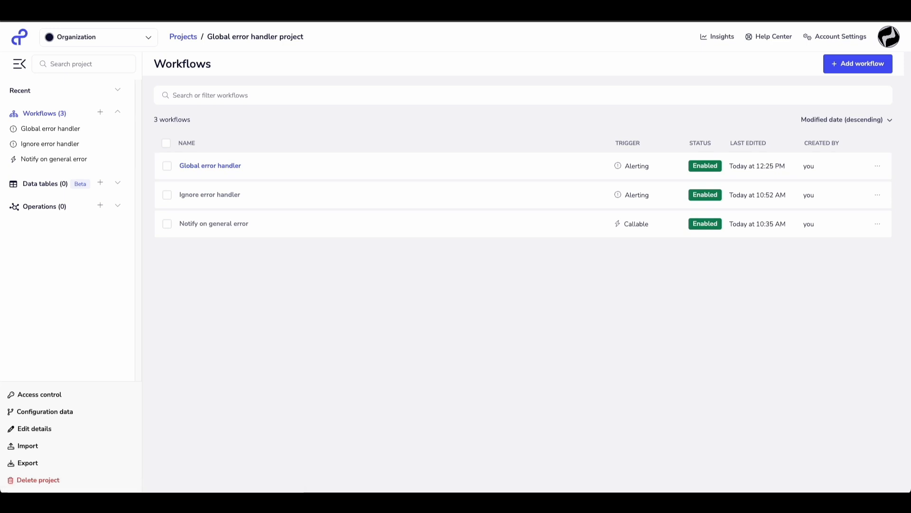
pyautogui.click(210, 165)
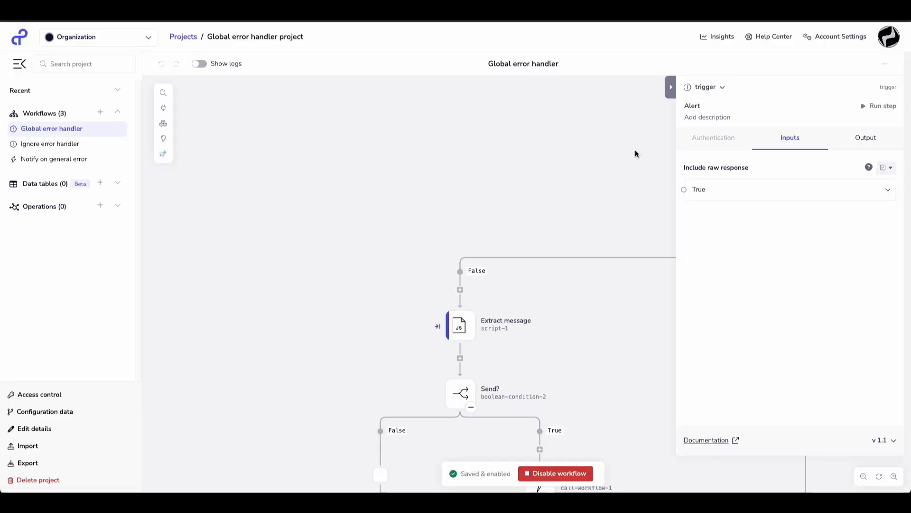
pyautogui.click(635, 150)
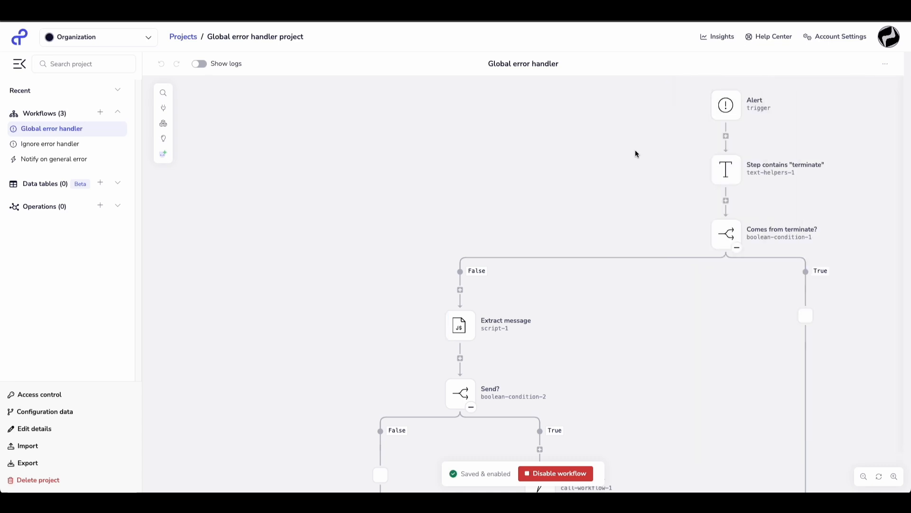
pyautogui.moveTo(461, 329)
pyautogui.scroll(-3, 521, 324)
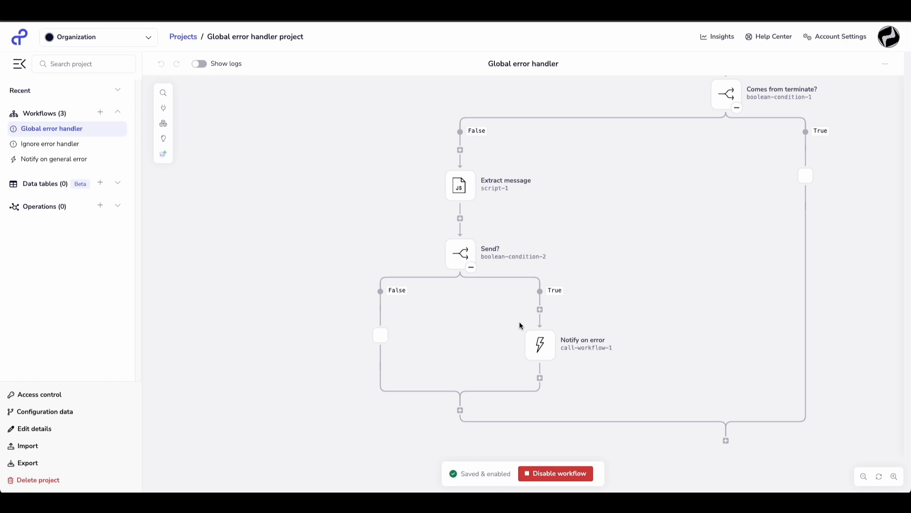
pyautogui.moveTo(538, 344)
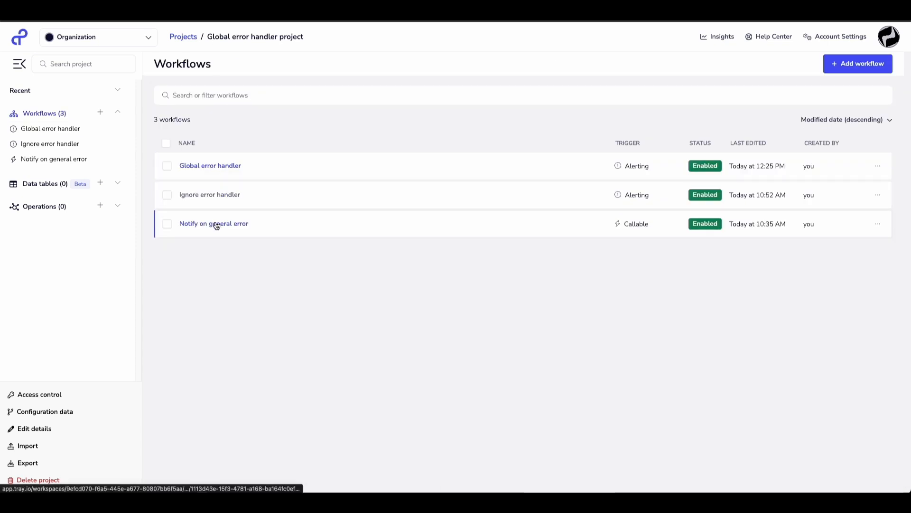
pyautogui.click(216, 224)
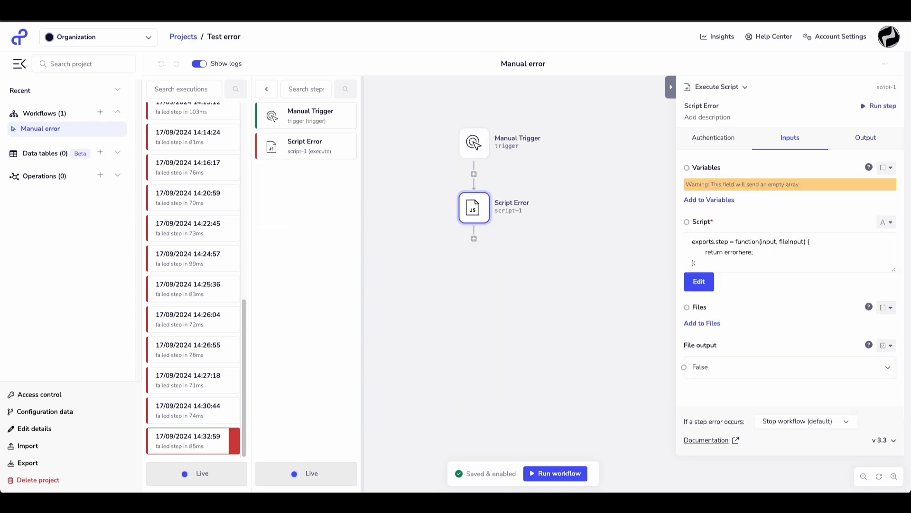
# Run the Manual error workflow and inspect the Notify on error step in the Global error handler's latest execution log.
pyautogui.click(558, 481)
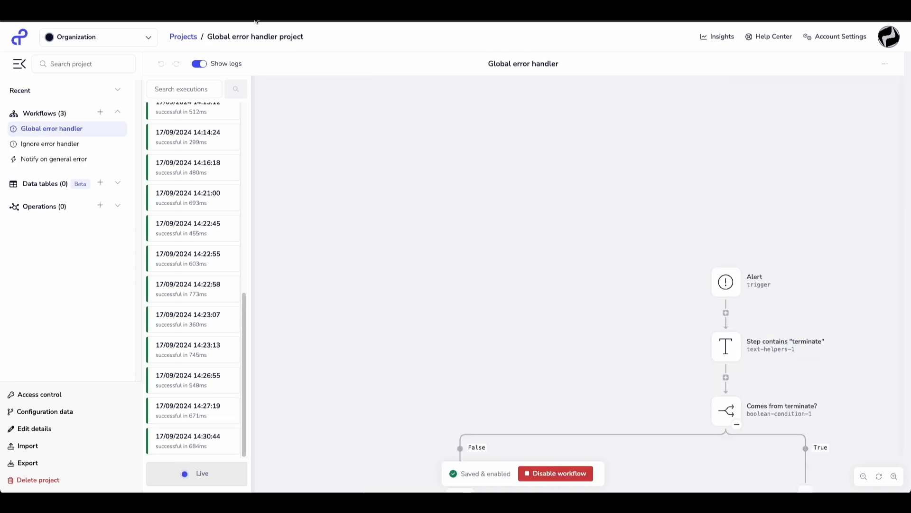
pyautogui.click(201, 64)
pyautogui.click(203, 64)
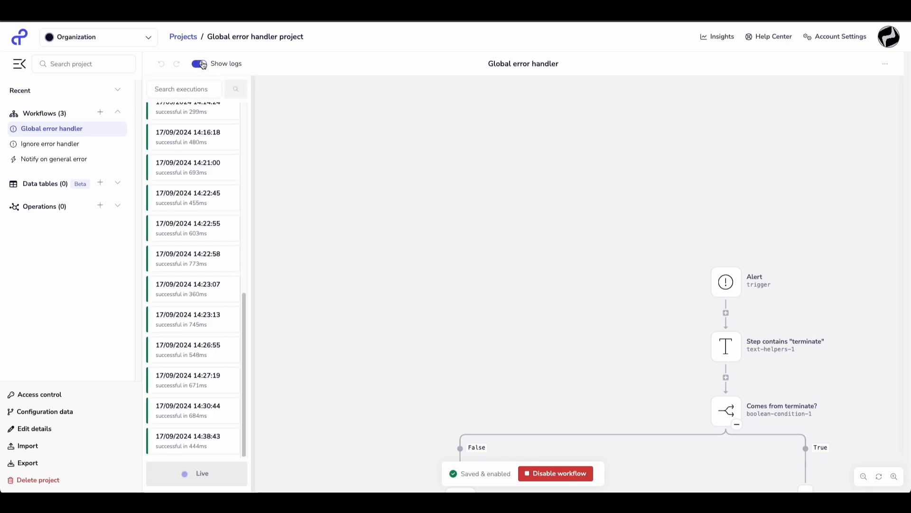
pyautogui.click(194, 439)
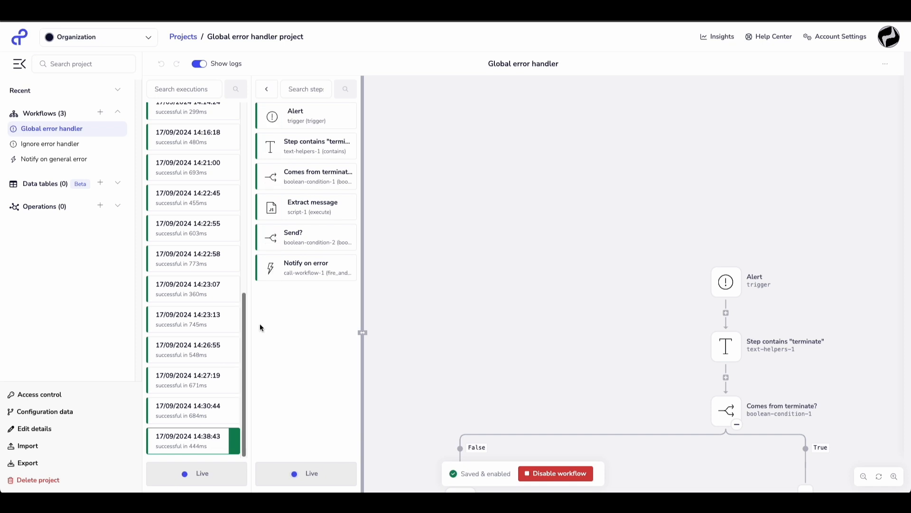
pyautogui.click(314, 268)
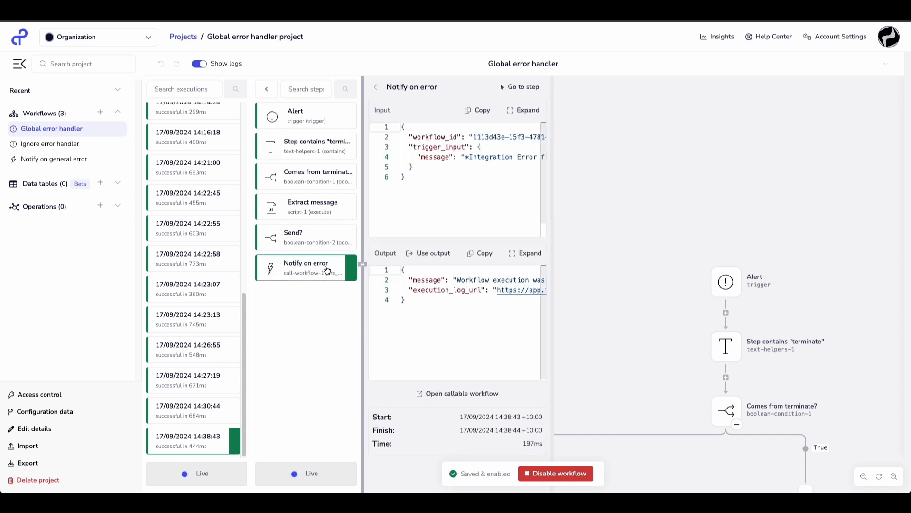
# Refresh the execution logs of the Notify on general error workflow and open its latest execution.
pyautogui.click(232, 10)
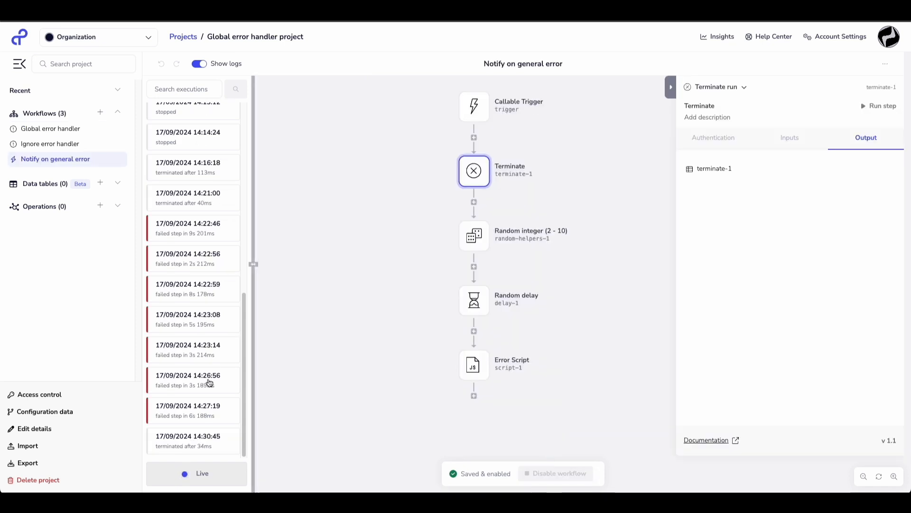
pyautogui.click(207, 62)
pyautogui.click(207, 62)
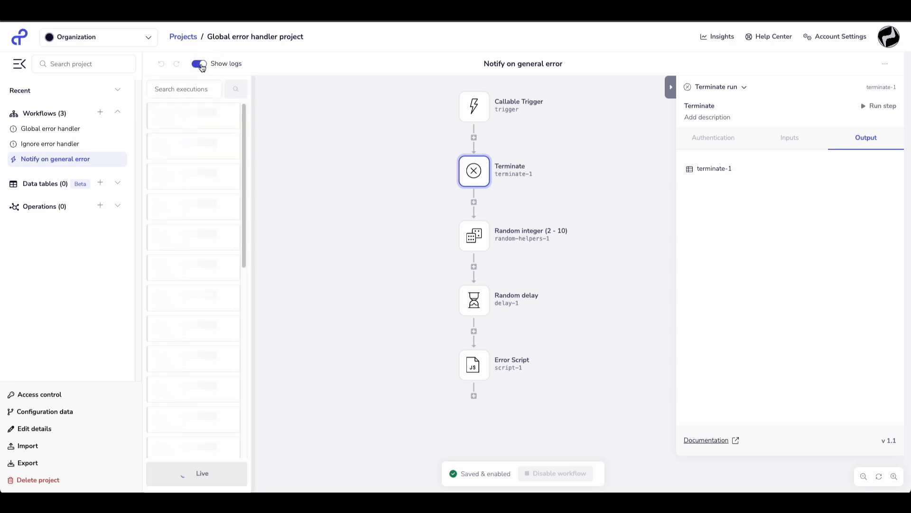
pyautogui.click(184, 441)
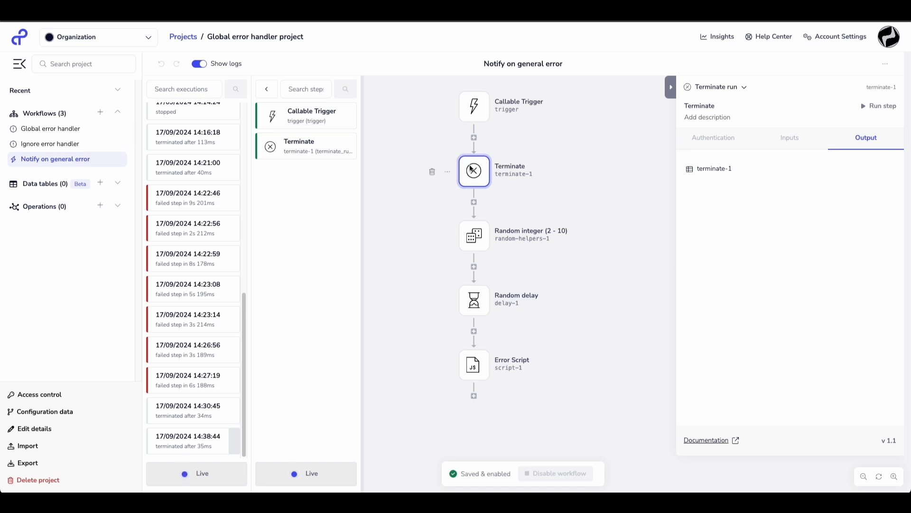
# Move the Terminate step to the end of Notify on general error, after Error Script, and run the Manual error workflow again.
pyautogui.moveTo(472, 170); pyautogui.dragTo(474, 395)
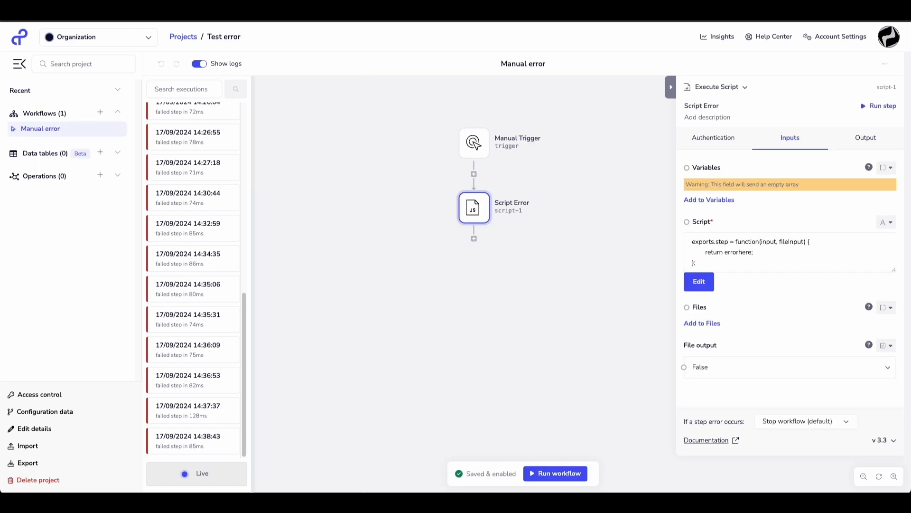
pyautogui.click(563, 473)
pyautogui.click(180, 442)
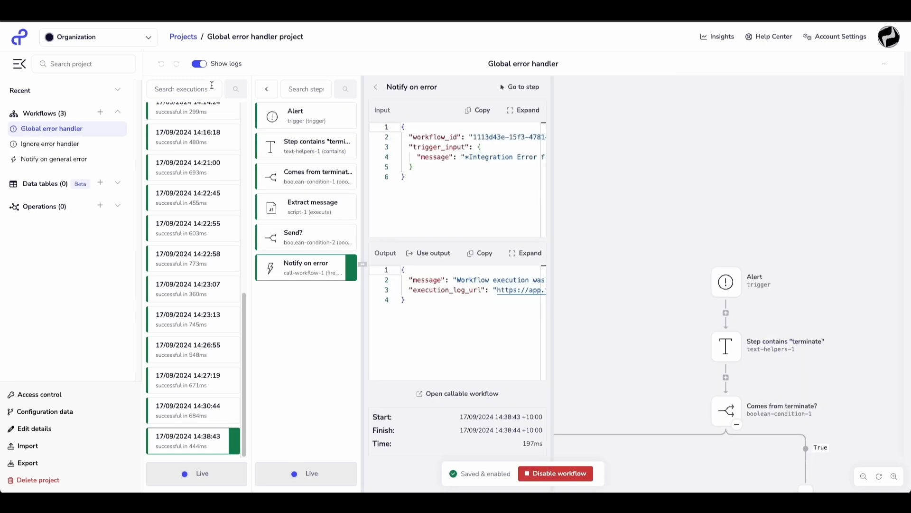
# Refresh the Global error handler's execution logs and open the steps of its latest execution.
pyautogui.click(199, 64)
pyautogui.click(199, 64)
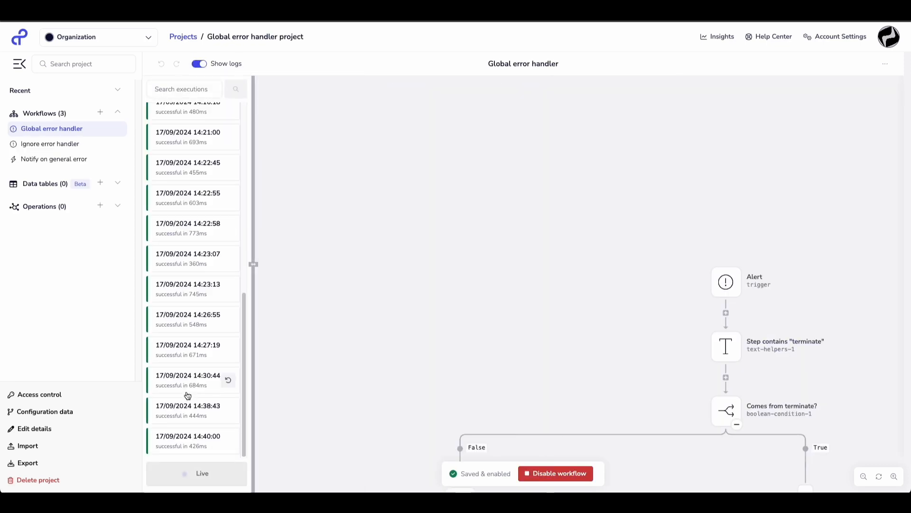
pyautogui.click(188, 437)
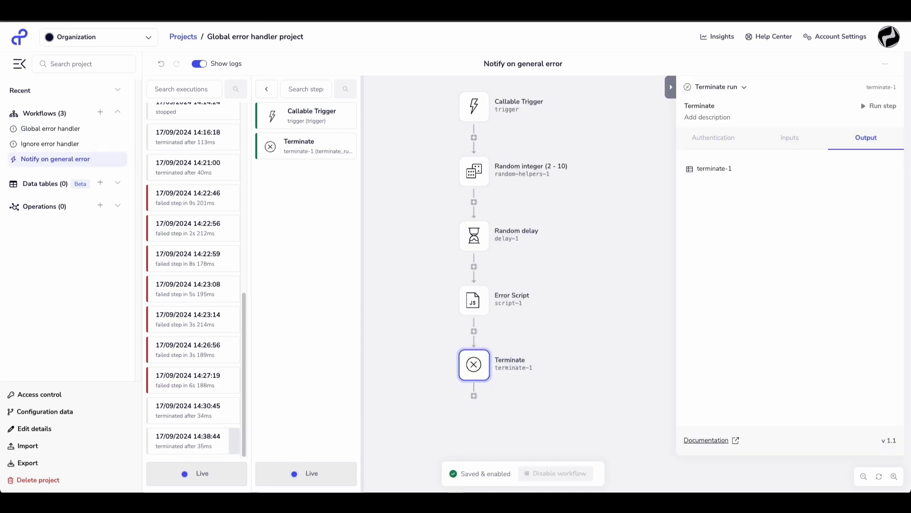
# Examine the newest Notify on general error executions and refresh its logs to check for repeated runs.
pyautogui.click(199, 64)
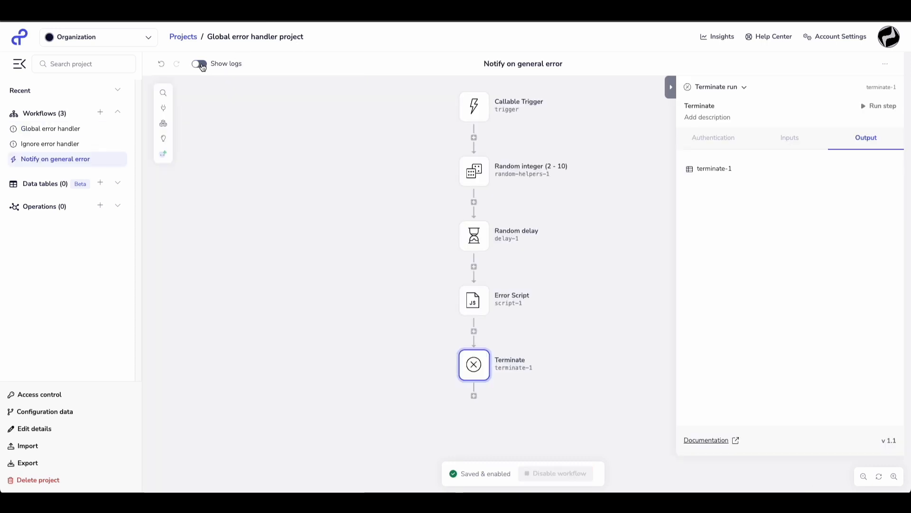
pyautogui.click(199, 64)
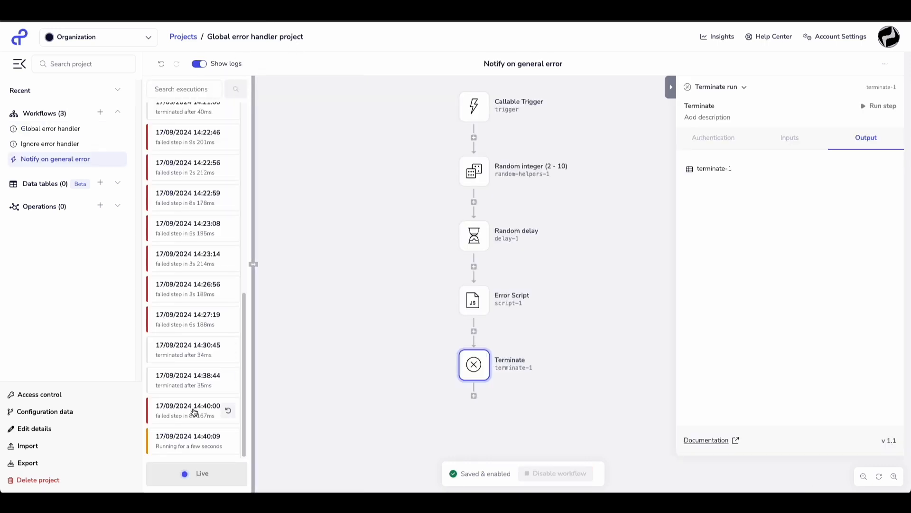
pyautogui.click(194, 411)
pyautogui.click(188, 444)
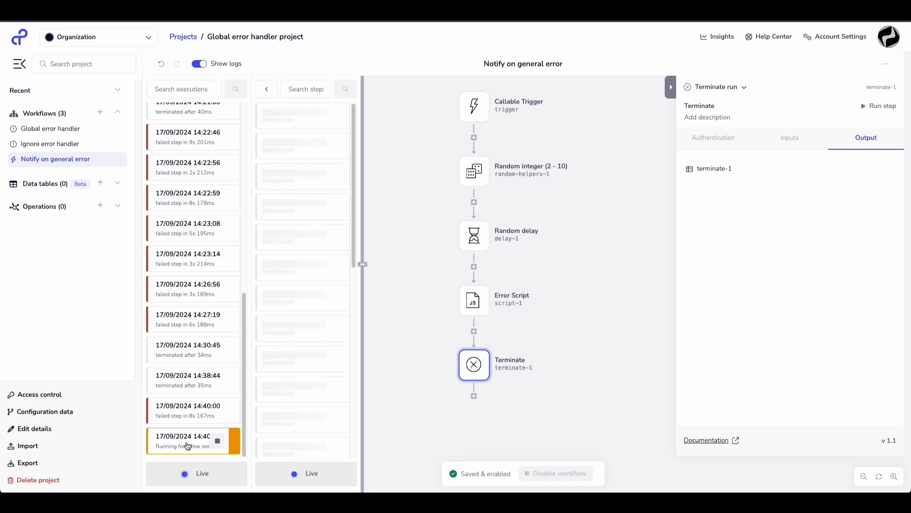
pyautogui.click(204, 66)
pyautogui.click(204, 65)
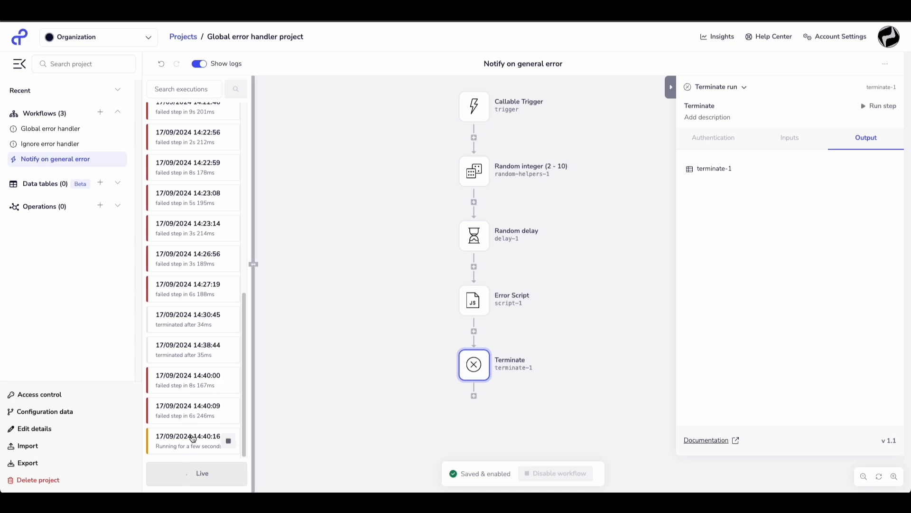
# Refresh the Global error handler's execution logs and disable that workflow to stop the error loop.
pyautogui.hotkey('ctrl', 'Tab')
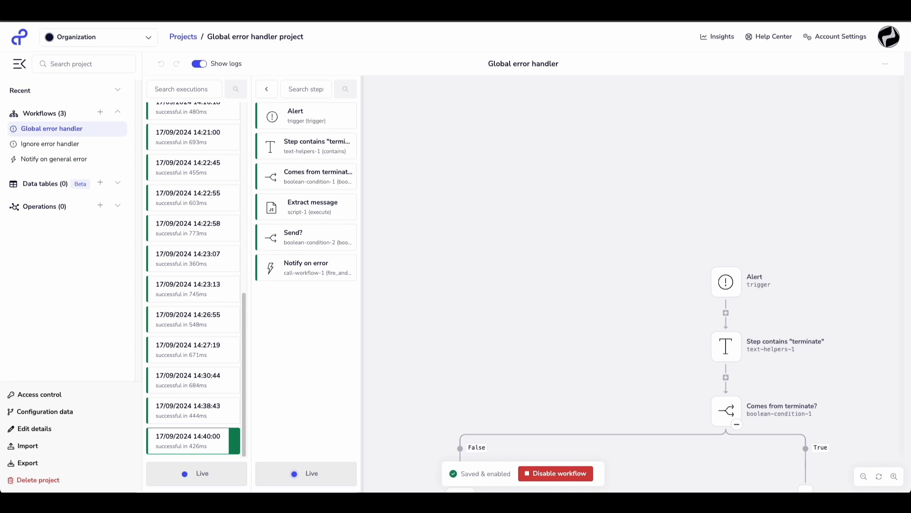
pyautogui.click(203, 65)
pyautogui.click(202, 66)
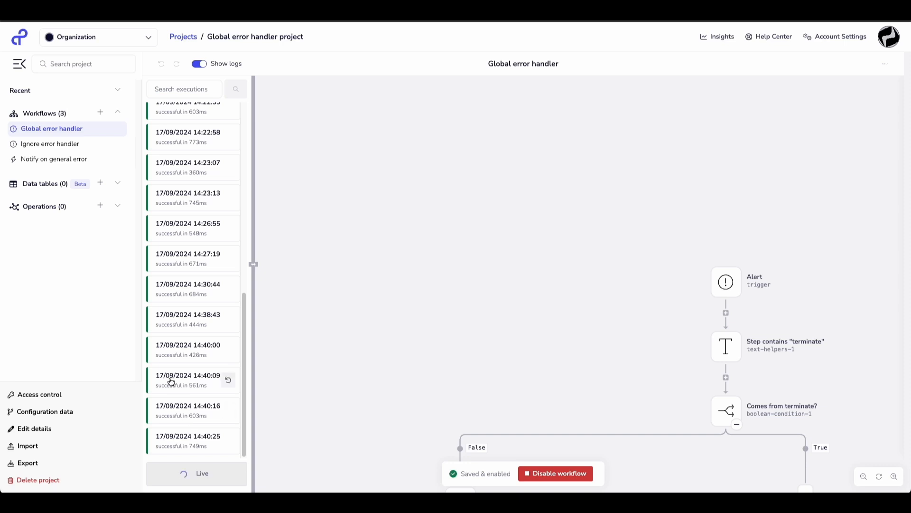
pyautogui.click(560, 475)
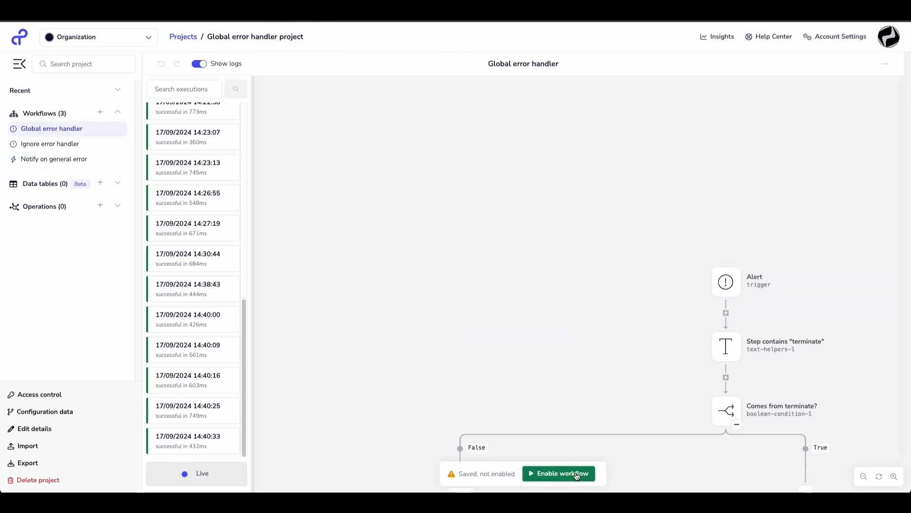
# Re-enable the Global error handler workflow, and open the Alert trigger of the Ignore error handler workflow.
pyautogui.click(575, 473)
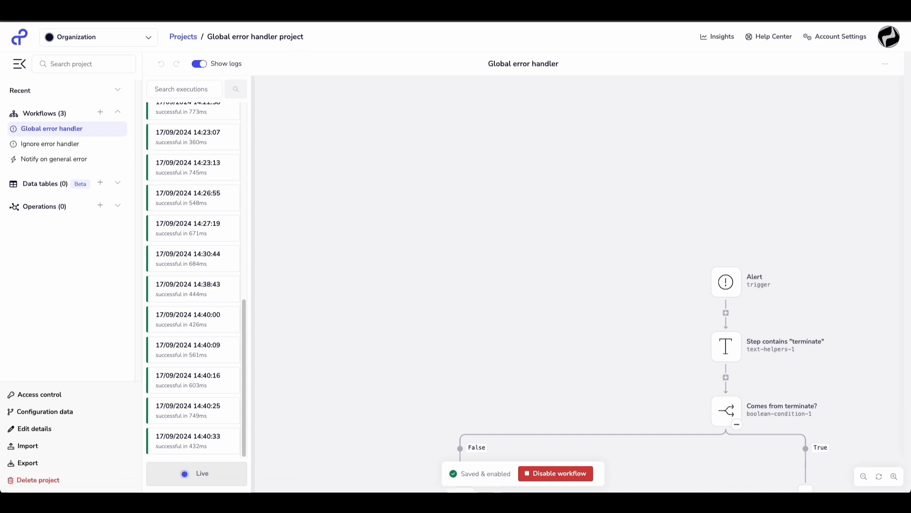
pyautogui.click(64, 146)
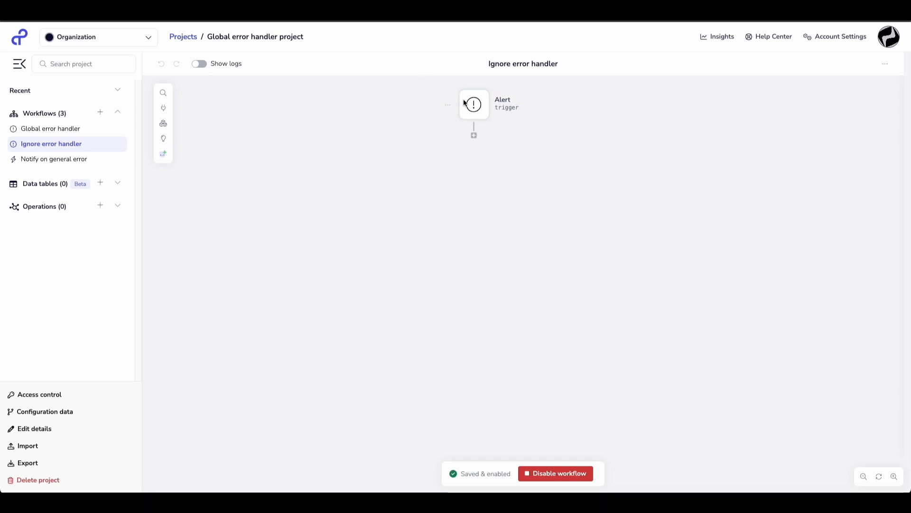
pyautogui.click(468, 105)
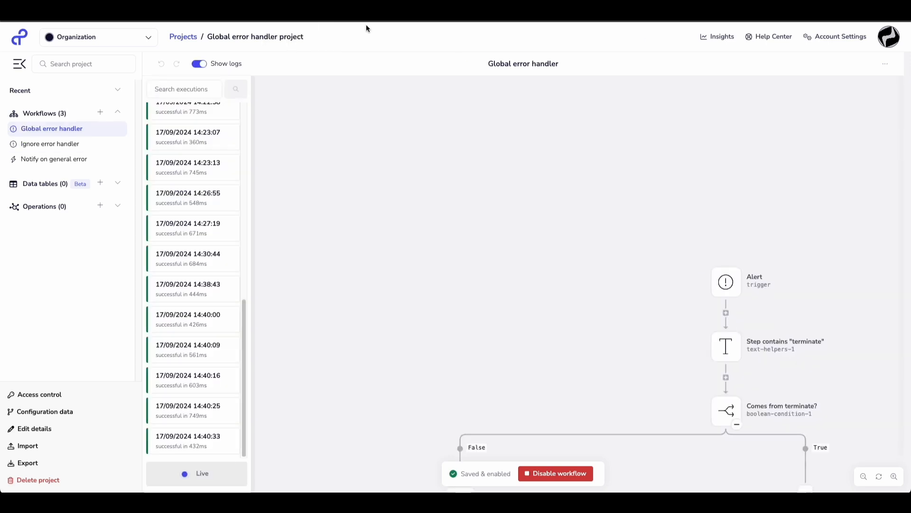
# Set Ignore error handler as the alerting workflow in the Global error handler's workflow settings and submit the change.
pyautogui.click(885, 64)
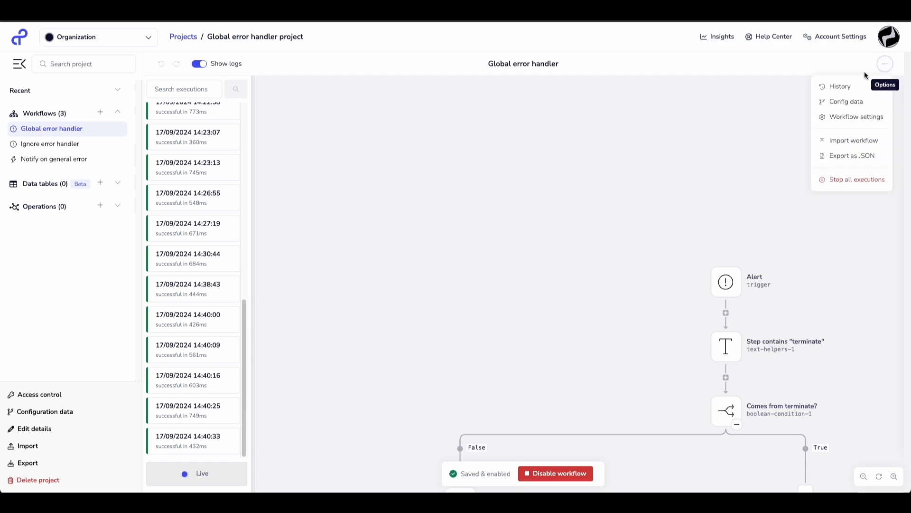
pyautogui.click(850, 117)
pyautogui.scroll(-1, 462, 263)
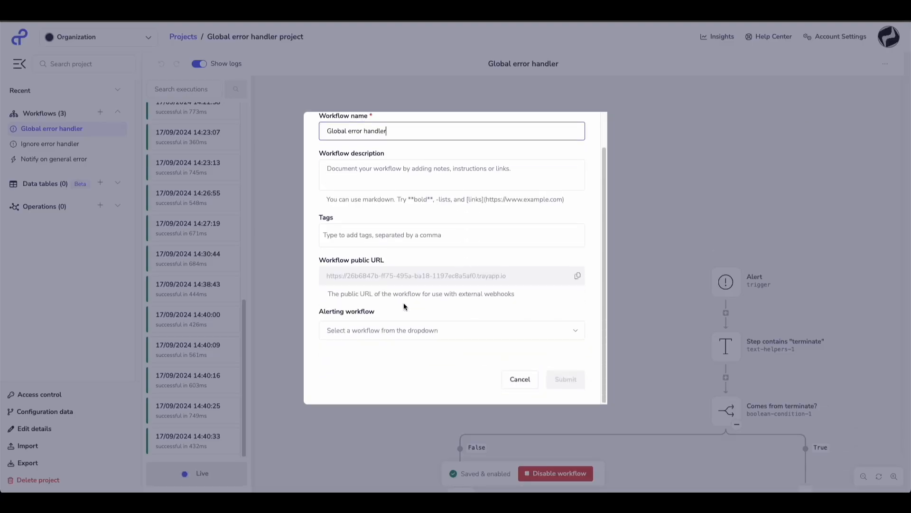
pyautogui.click(364, 331)
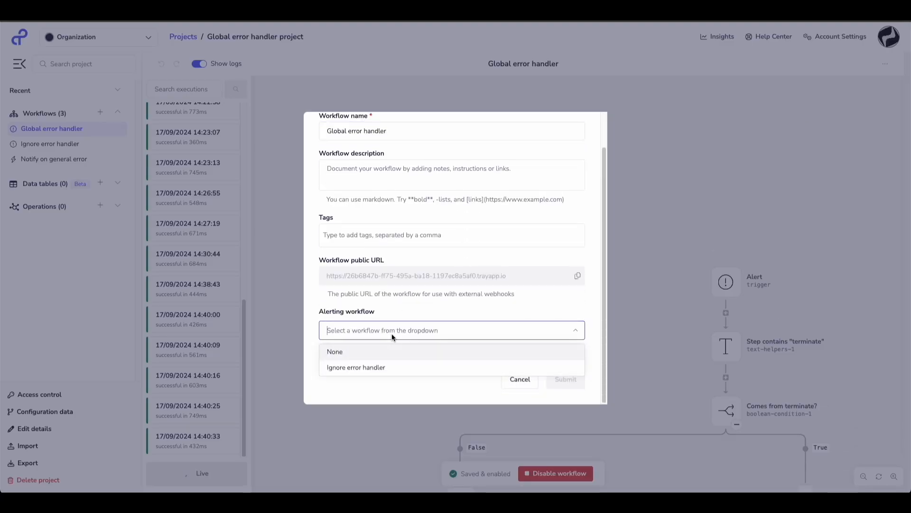
pyautogui.click(369, 369)
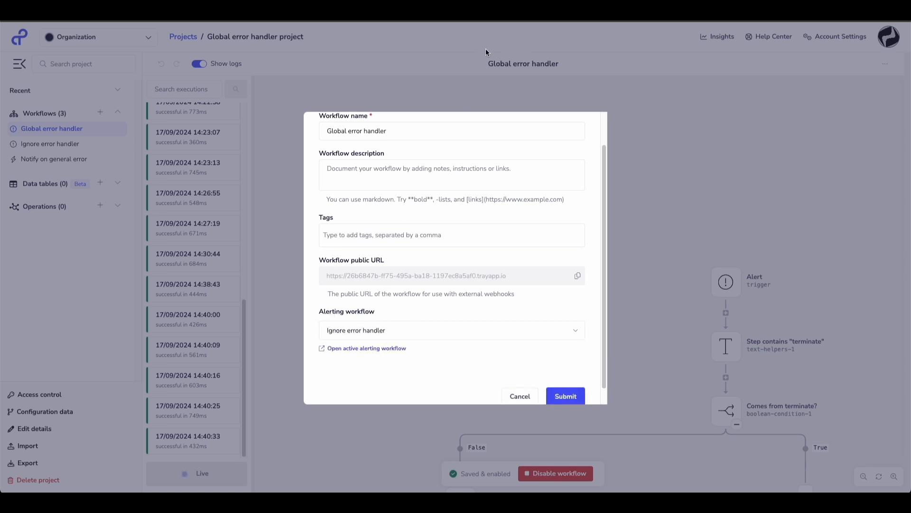
pyautogui.click(560, 395)
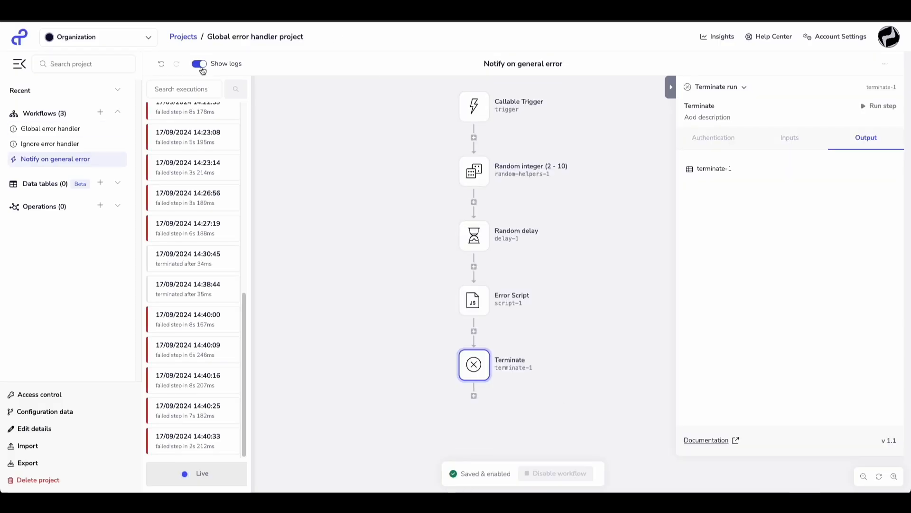
# Set Ignore error handler as the alerting workflow in the Notify on general error workflow's settings and submit the change.
pyautogui.click(885, 63)
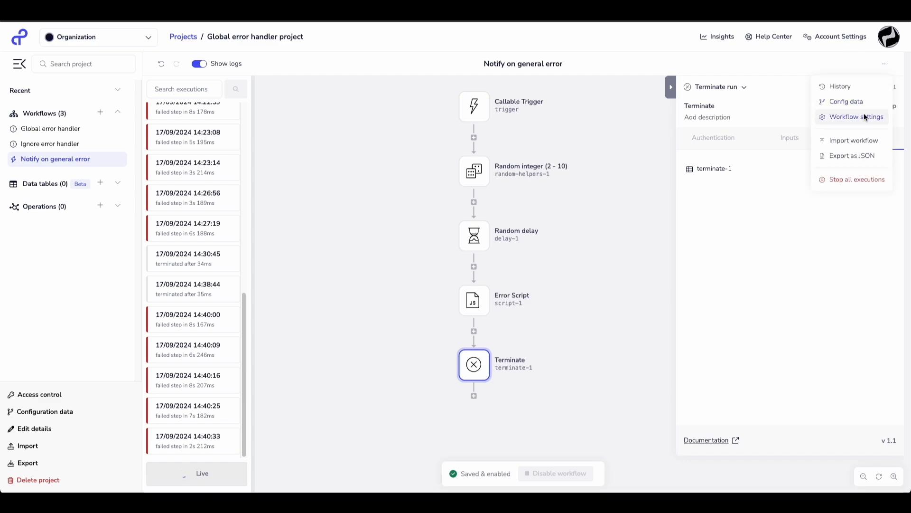
pyautogui.click(865, 117)
pyautogui.click(454, 331)
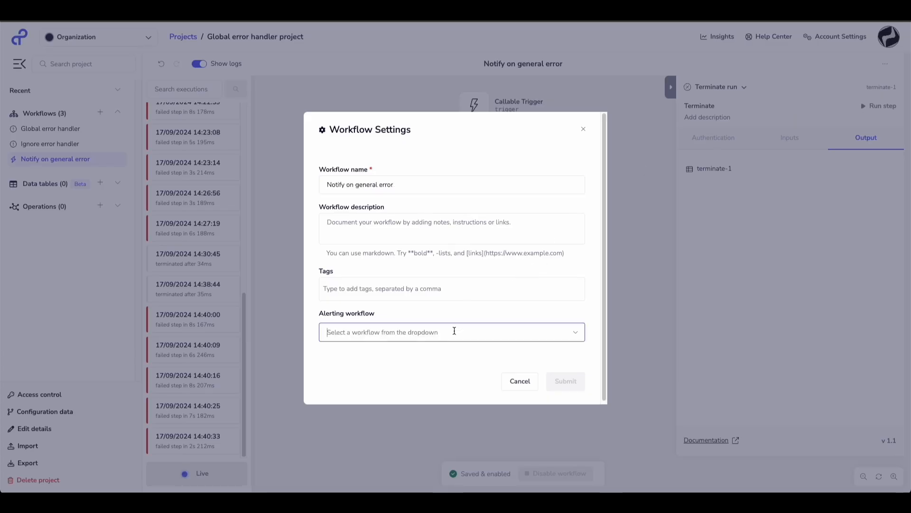
pyautogui.click(398, 368)
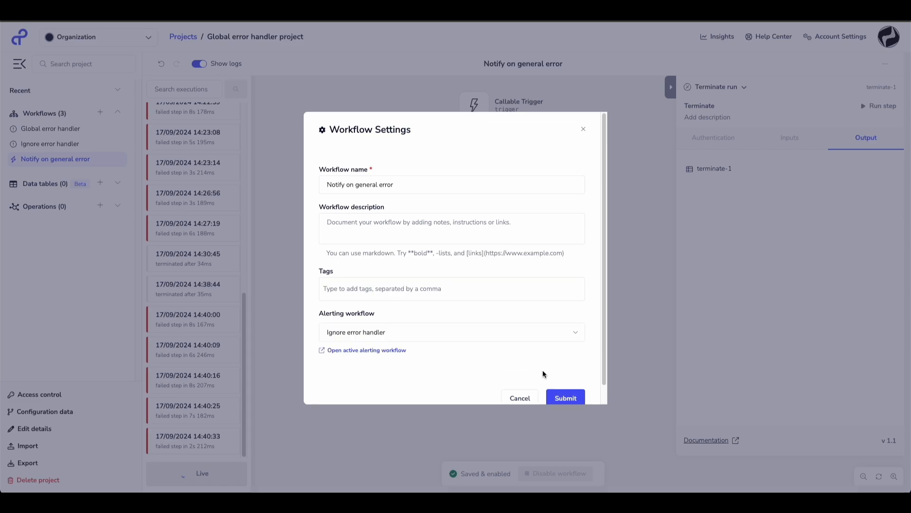
pyautogui.click(562, 392)
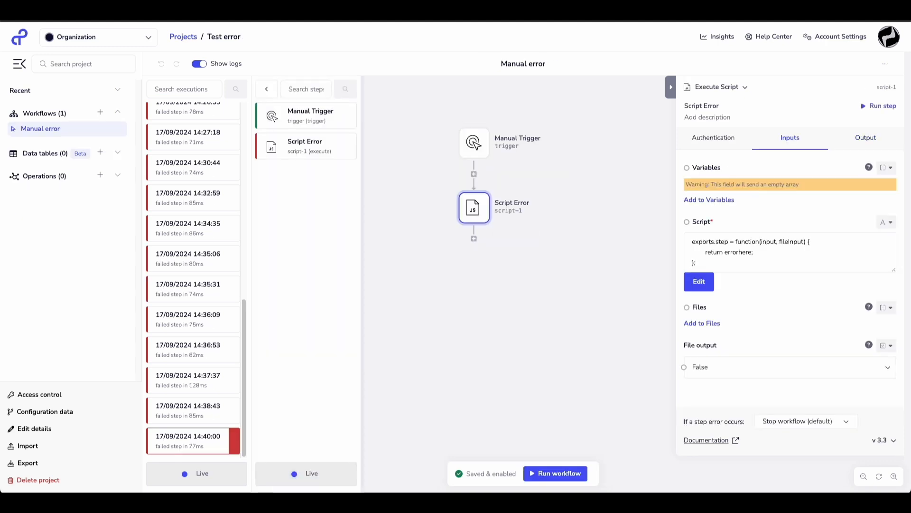
# Run the Manual error workflow in the Test error project and refresh the Global error handler's execution logs.
pyautogui.click(560, 474)
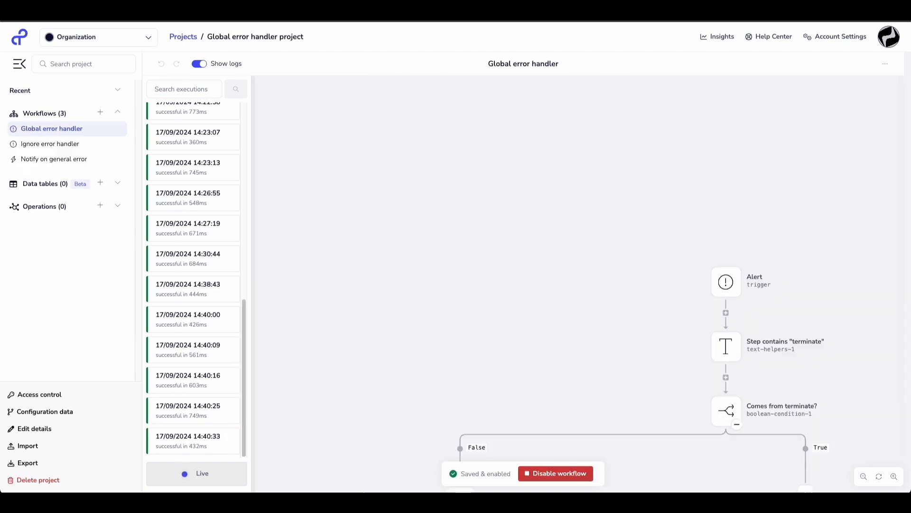
pyautogui.click(206, 66)
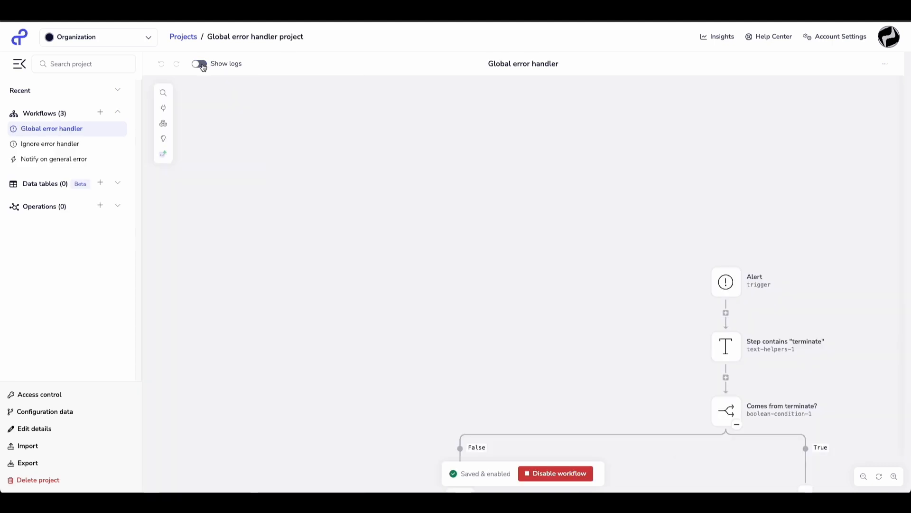
pyautogui.click(203, 66)
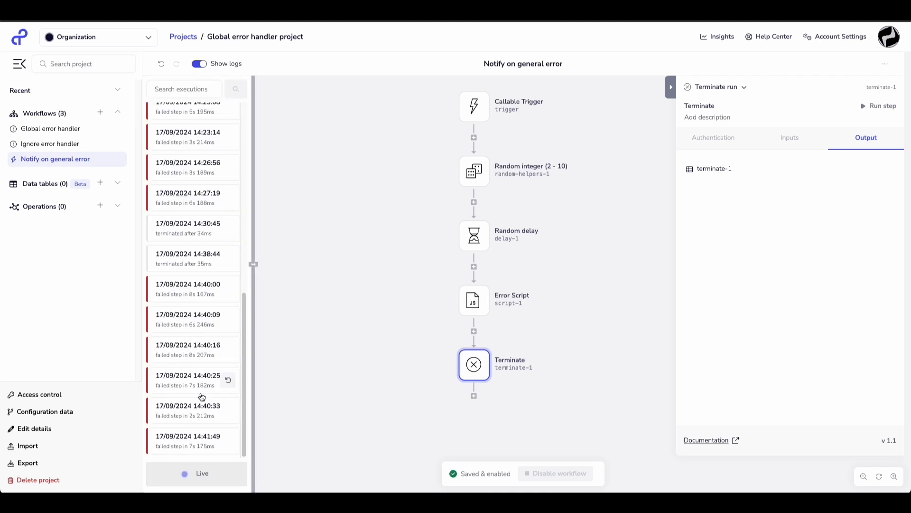
# Examine the newest Notify on general error and Ignore error handler executions, and refresh the Global error handler's logs to check for repeated runs.
pyautogui.click(187, 440)
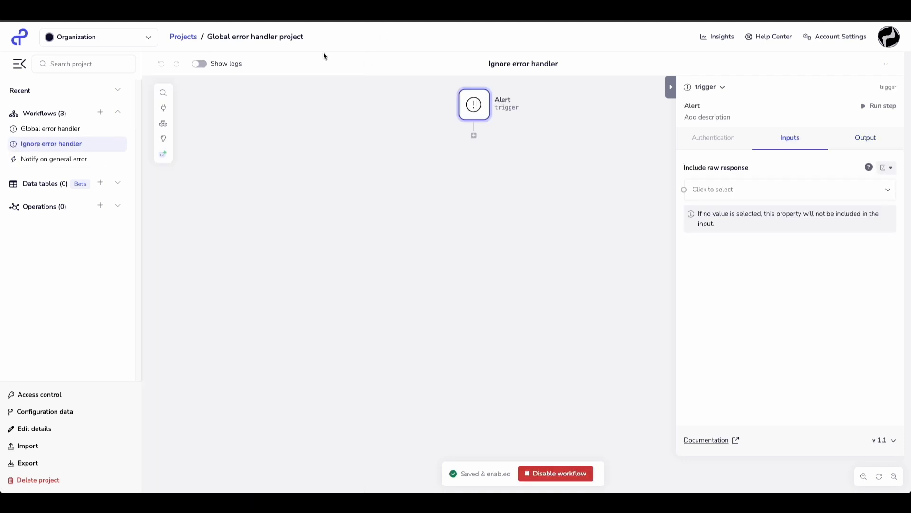
pyautogui.click(199, 65)
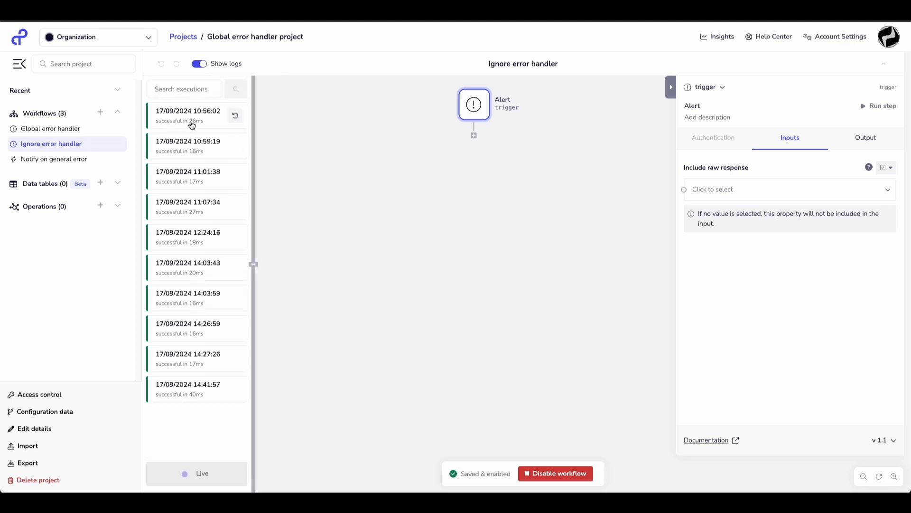
pyautogui.click(192, 394)
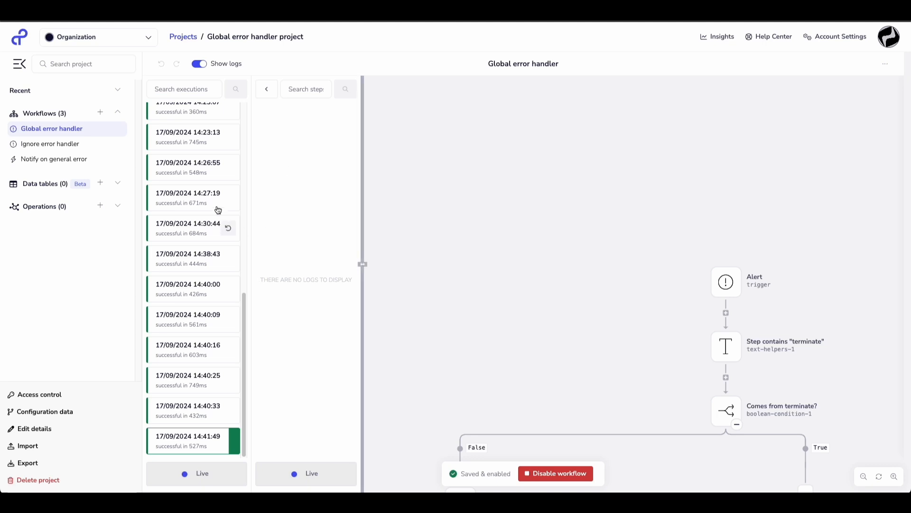
pyautogui.click(199, 64)
pyautogui.click(200, 64)
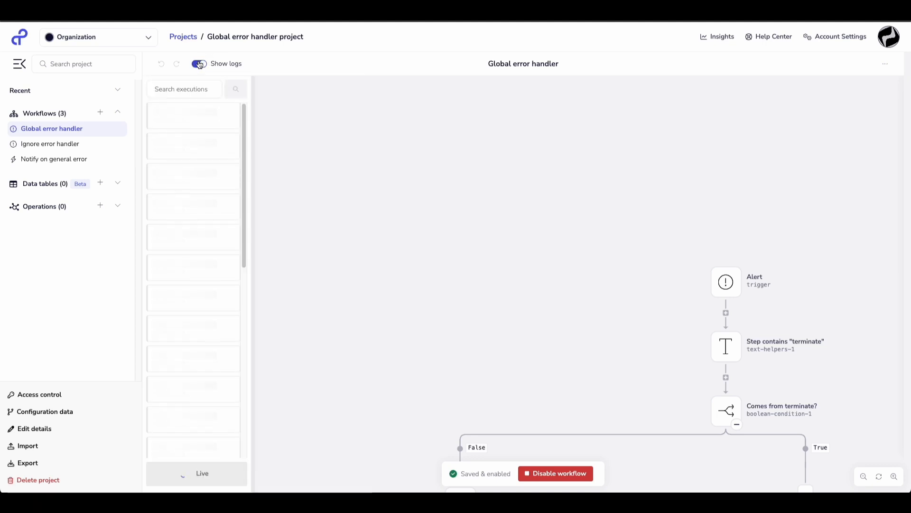